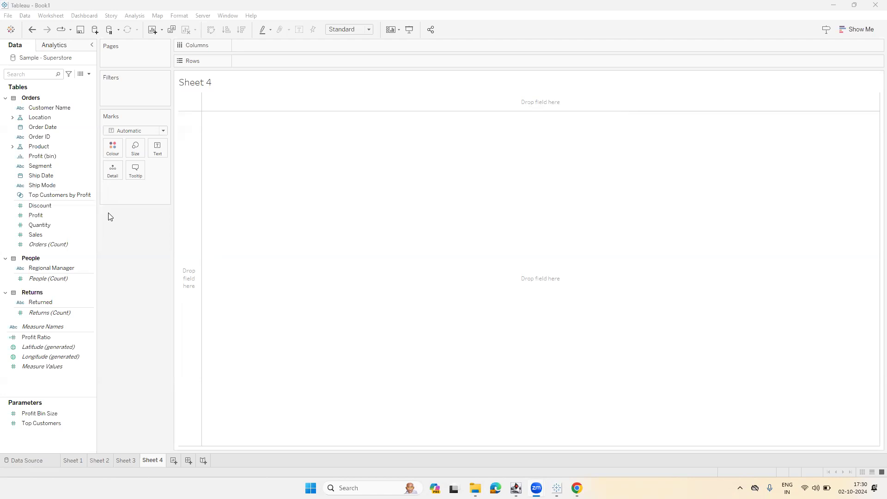
# - Build a table on Sheet 4 with the Location hierarchy, the Product hierarchy and Segment as rows, in that order
pyautogui.click(45, 118)
pyautogui.moveTo(45, 119); pyautogui.dragTo(296, 63)
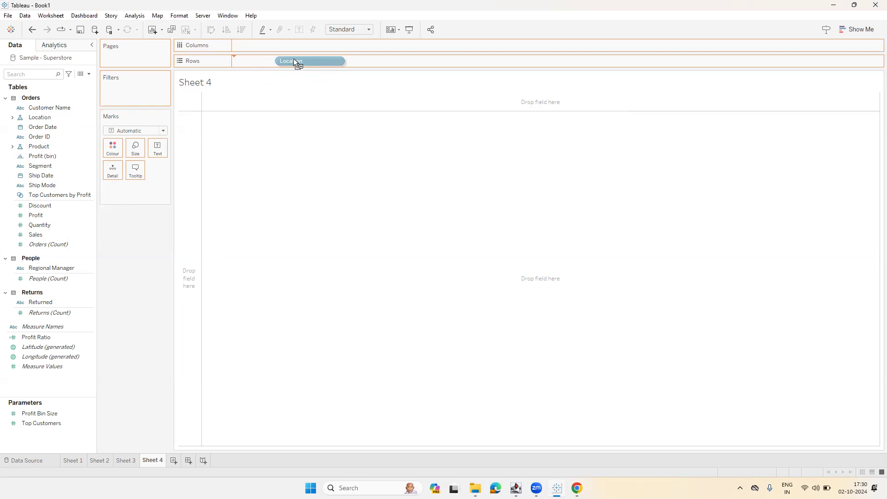
pyautogui.moveTo(294, 61); pyautogui.dragTo(295, 62)
pyautogui.click(48, 146)
pyautogui.moveTo(48, 146); pyautogui.dragTo(342, 58)
pyautogui.click(83, 195)
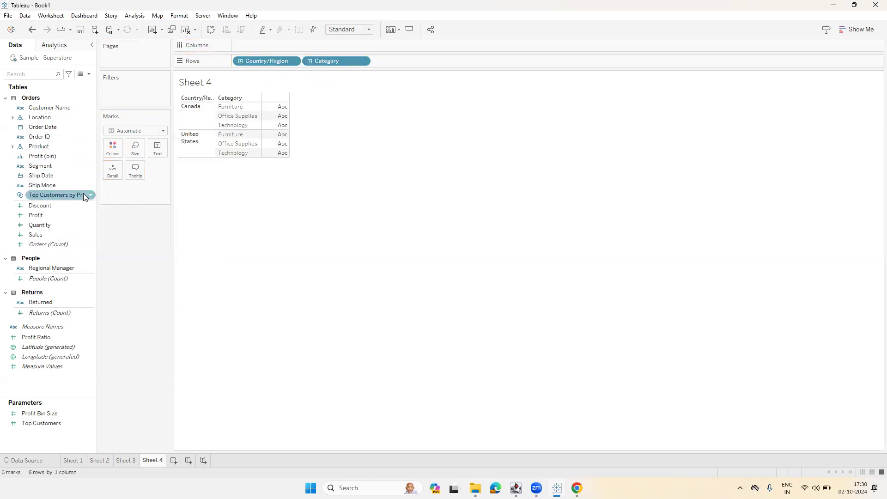
pyautogui.click(56, 167)
pyautogui.moveTo(56, 168); pyautogui.dragTo(422, 61)
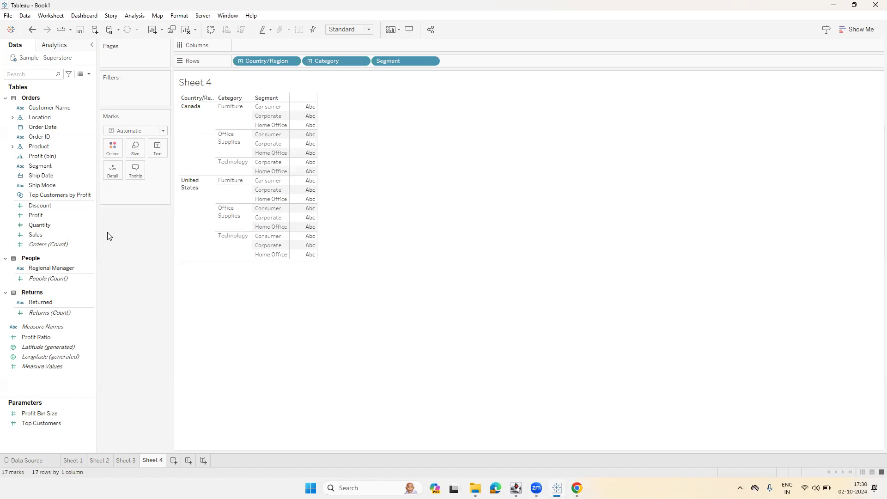
# - Change the mark type of the Sheet 4 table to Polygon to hide the Abc placeholders
pyautogui.click(126, 132)
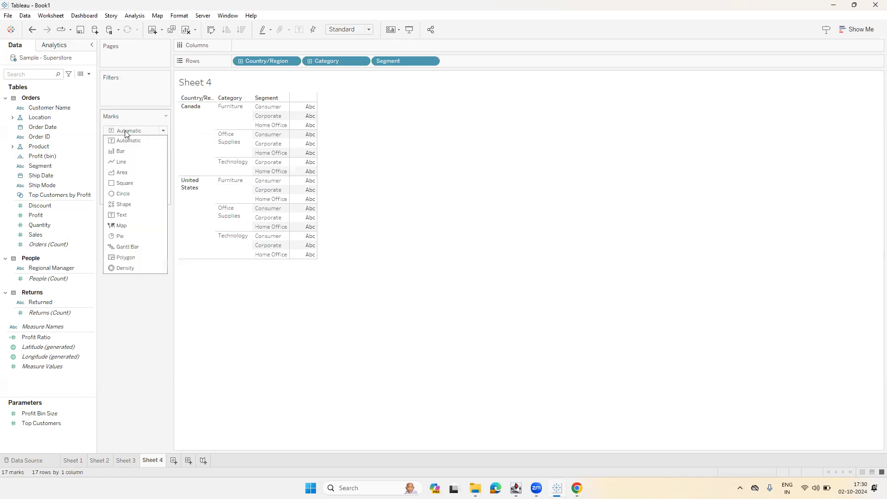
pyautogui.click(129, 257)
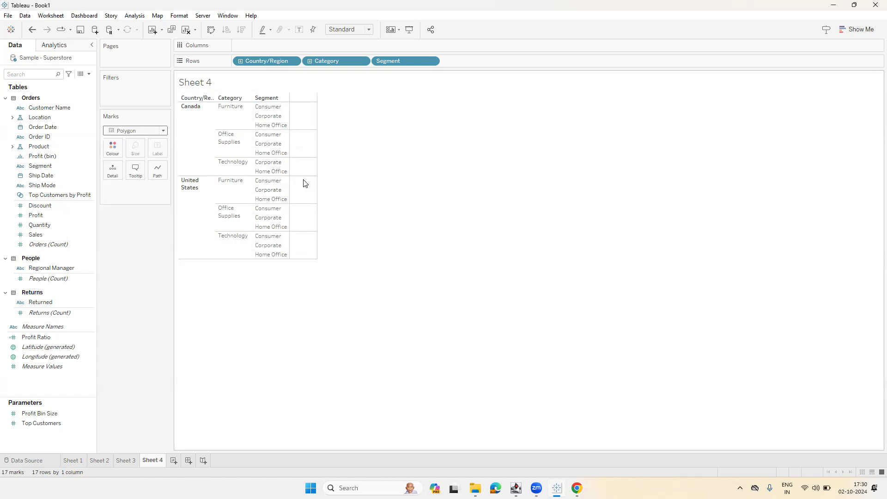
# - Set the pane's column divider border to None and narrow the empty column up to the Segment column on Sheet 4
pyautogui.rightClick(301, 108)
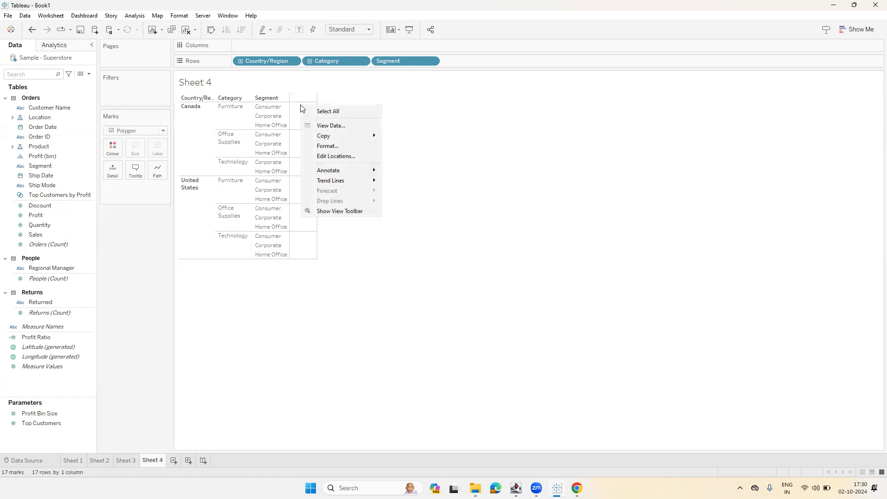
pyautogui.click(327, 145)
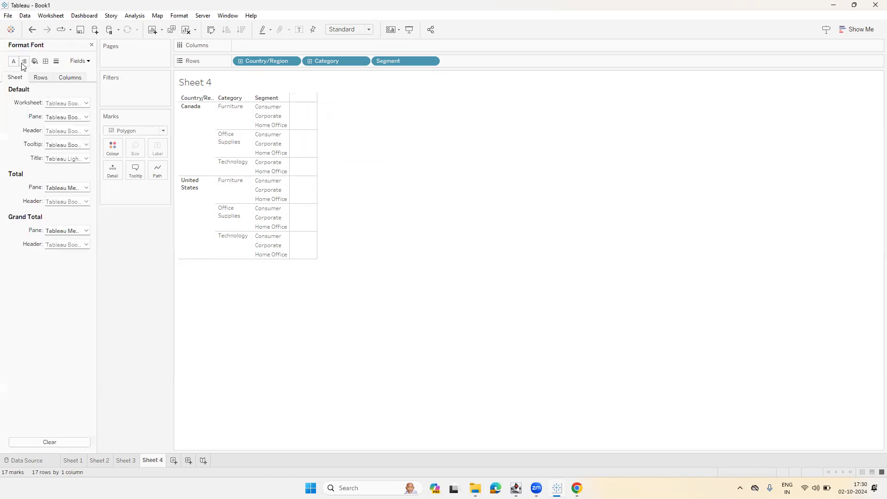
pyautogui.click(45, 61)
pyautogui.click(64, 304)
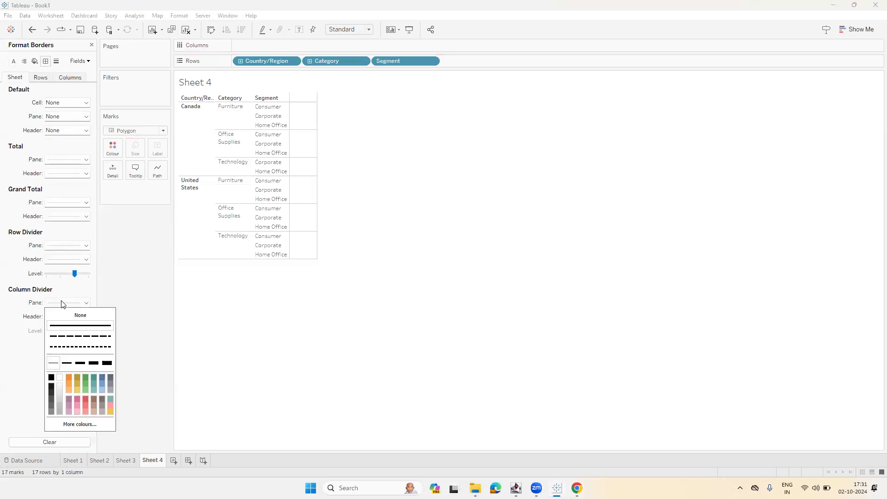
pyautogui.click(79, 315)
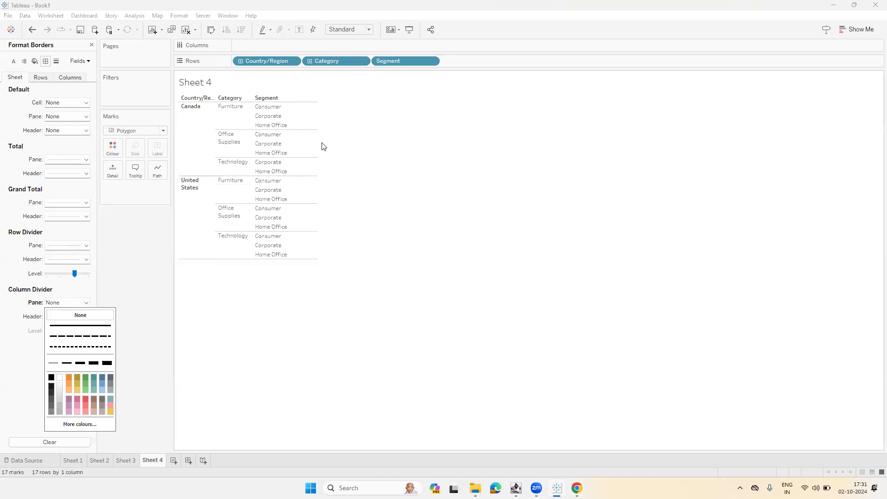
pyautogui.click(217, 238)
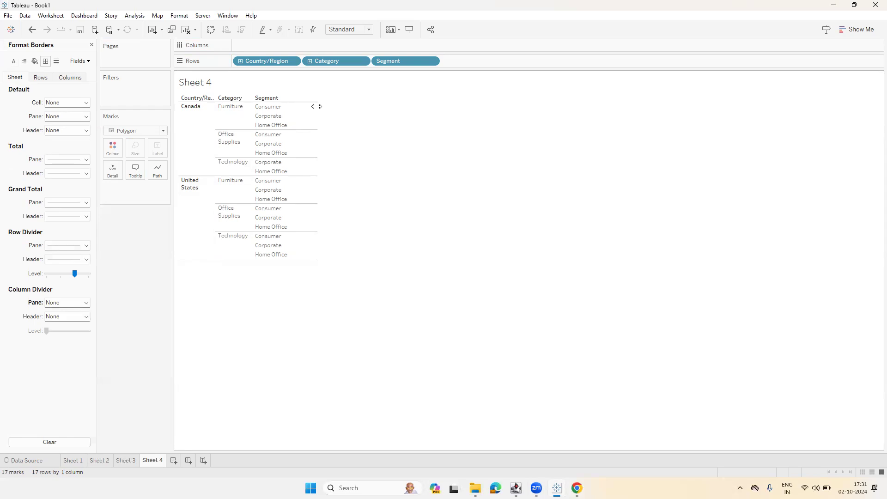
pyautogui.moveTo(316, 106); pyautogui.dragTo(291, 107)
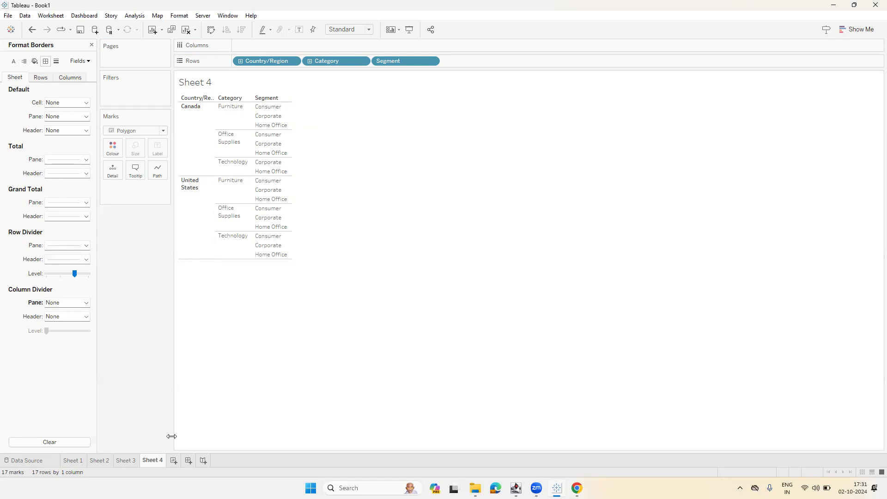
# - Create a new worksheet and add the Location hierarchy, the Product hierarchy and Segment as its rows
pyautogui.click(174, 460)
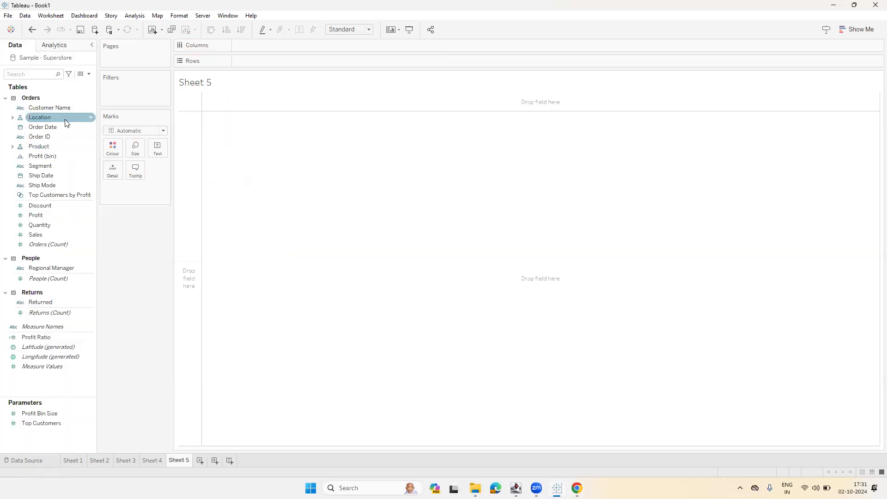
pyautogui.moveTo(64, 119); pyautogui.dragTo(296, 62)
pyautogui.moveTo(42, 147); pyautogui.dragTo(361, 61)
pyautogui.moveTo(40, 166); pyautogui.dragTo(436, 60)
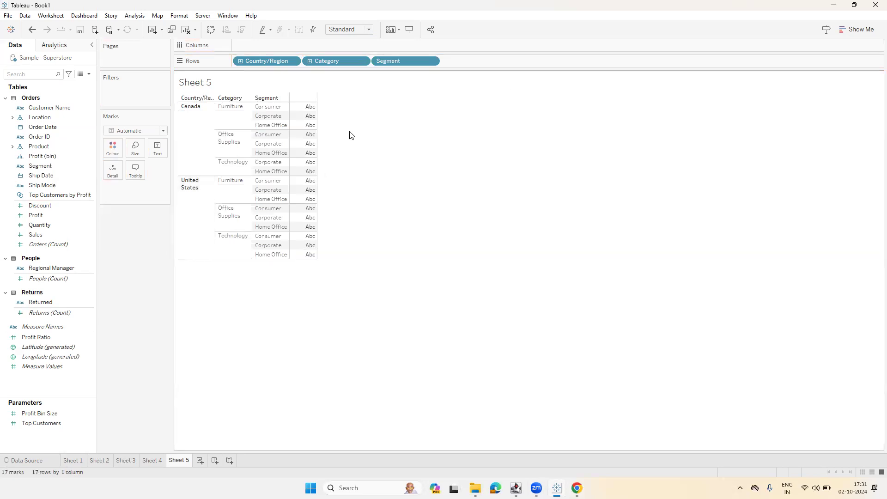
# - Collapse the Abc placeholder column on Sheet 5 by shrinking its width down to the edge of the Segment column
pyautogui.moveTo(316, 113); pyautogui.dragTo(346, 113)
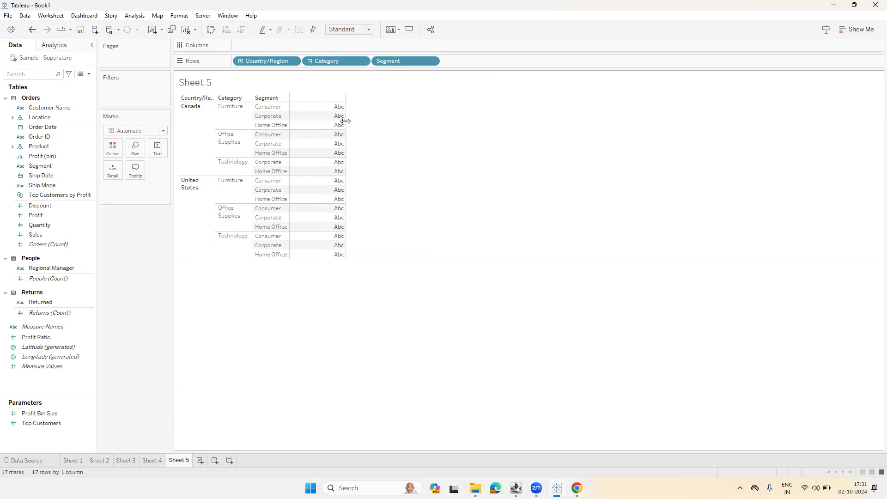
pyautogui.moveTo(345, 121); pyautogui.dragTo(288, 124)
pyautogui.moveTo(287, 124); pyautogui.dragTo(287, 124)
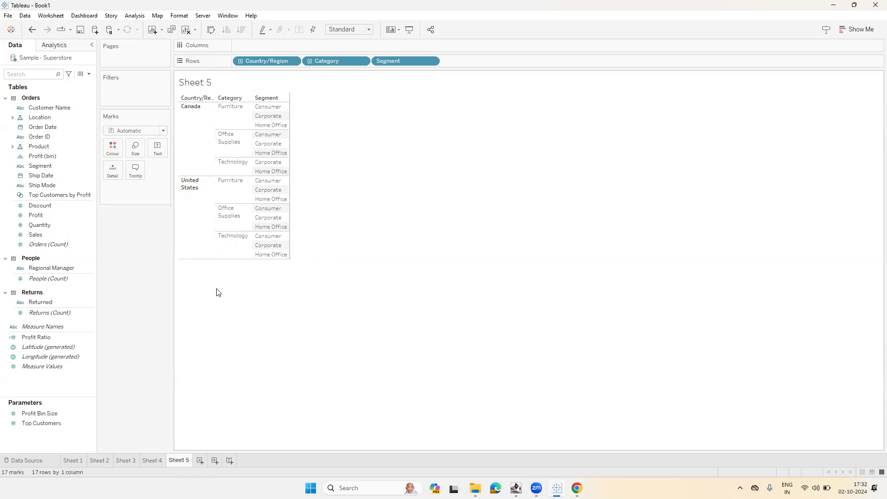
# - Add another worksheet and build the same row table from the Location hierarchy, the Product hierarchy and Segment
pyautogui.click(200, 461)
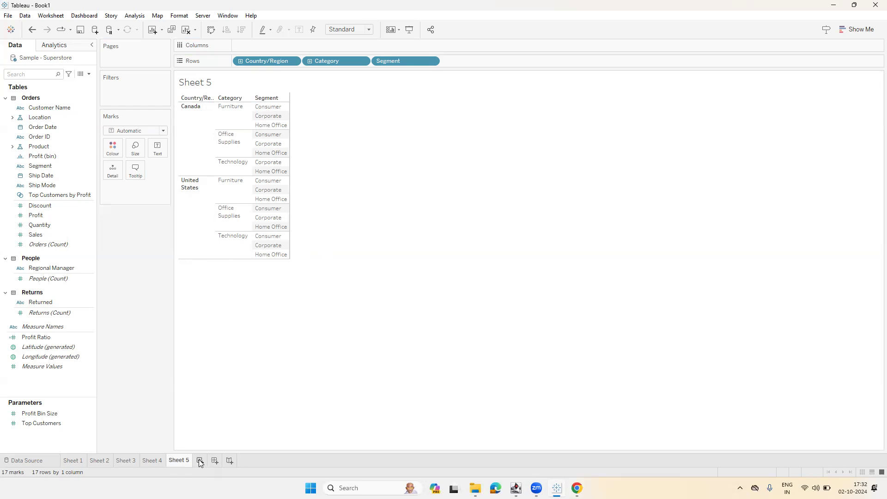
pyautogui.click(37, 118)
pyautogui.moveTo(35, 117); pyautogui.dragTo(286, 60)
pyautogui.click(60, 137)
pyautogui.click(55, 146)
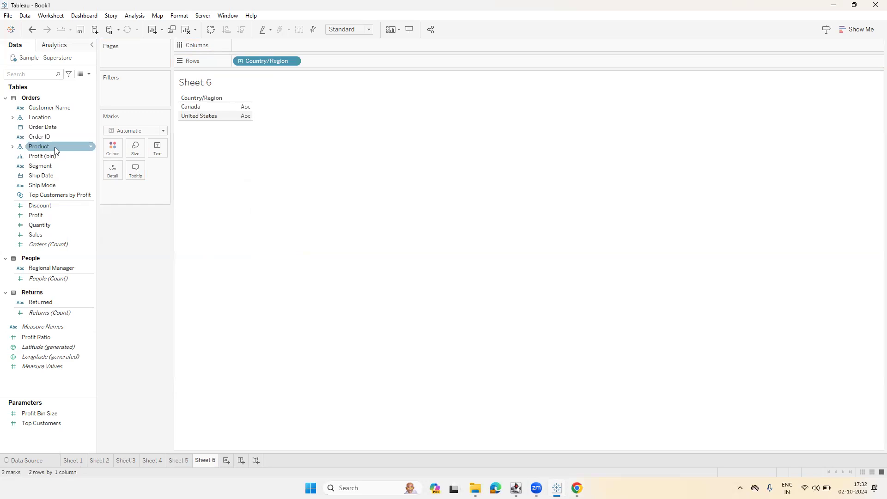
pyautogui.moveTo(56, 147); pyautogui.dragTo(374, 64)
pyautogui.click(37, 180)
pyautogui.click(40, 166)
pyautogui.moveTo(40, 166); pyautogui.dragTo(414, 62)
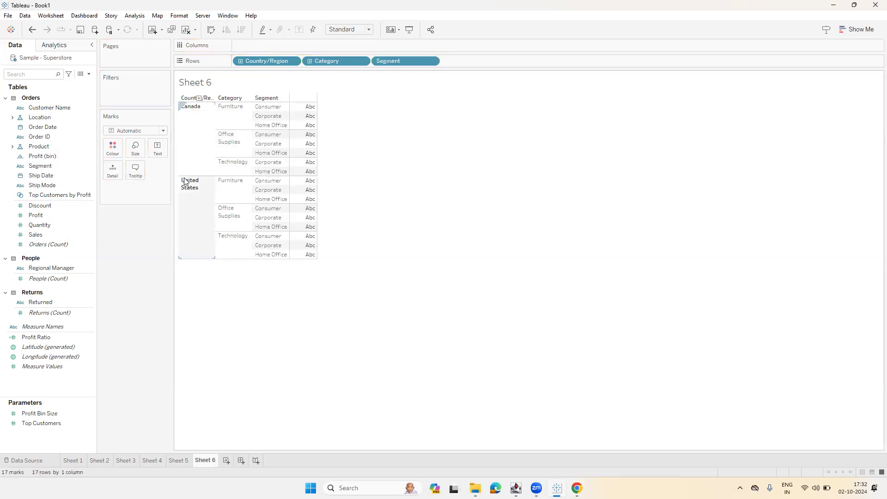
# - Add an ad hoc calculation containing the empty string "" to the marks and assign it to the label
pyautogui.doubleClick(119, 194)
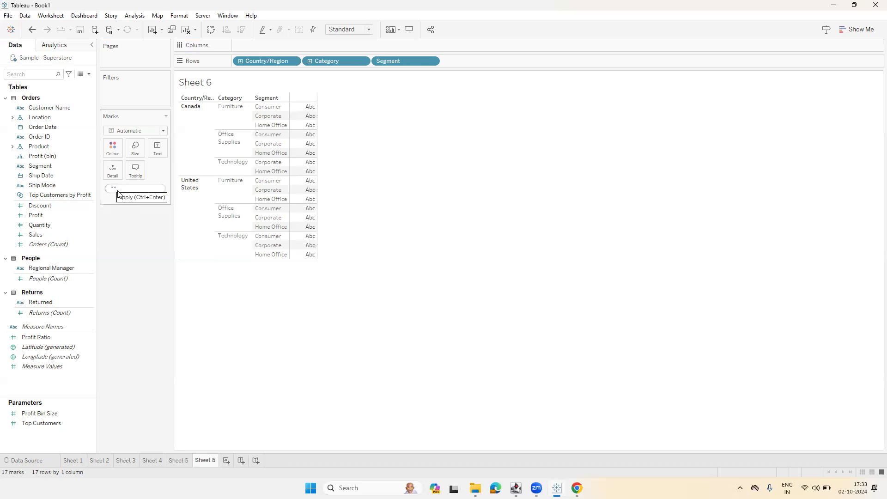
pyautogui.press('Return')
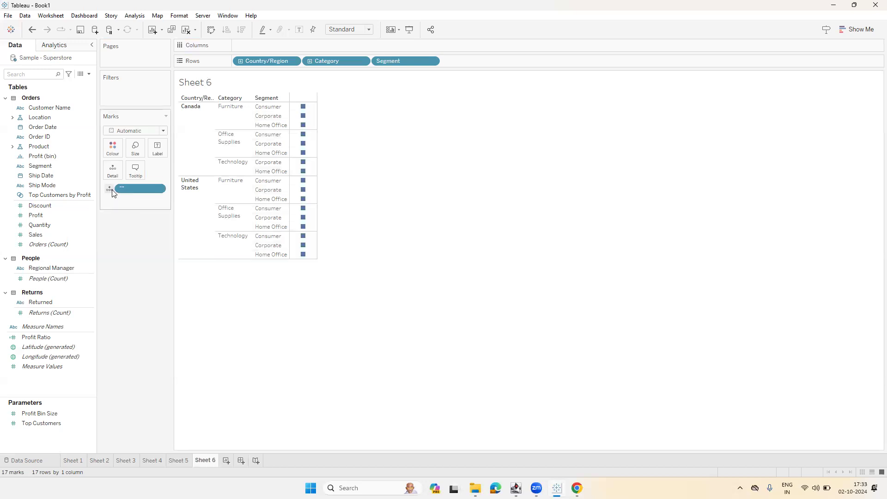
pyautogui.click(111, 190)
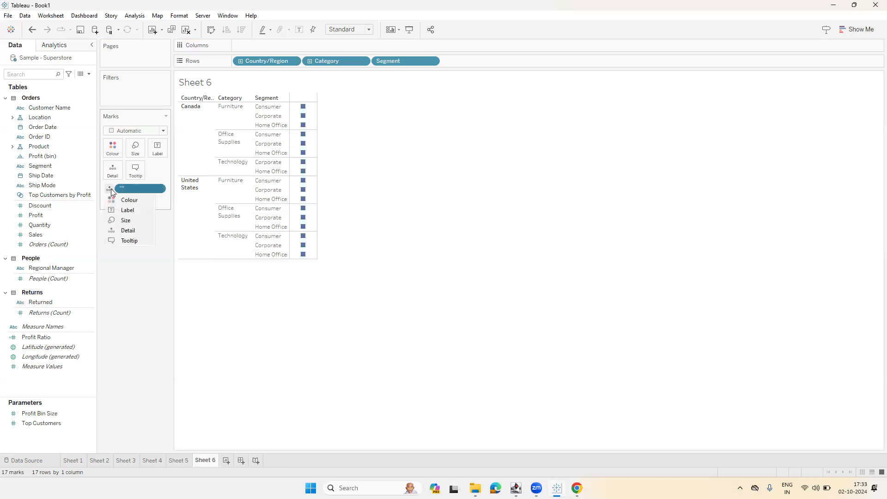
pyautogui.click(123, 210)
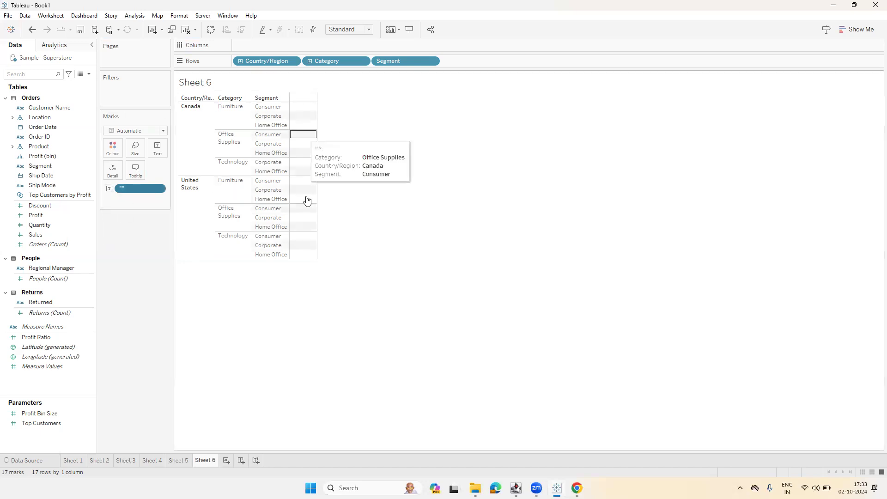
# - Set the pane's column divider border to None on Sheet 6, narrow the blank column to the Segment column and close the formatting
pyautogui.click(300, 109)
pyautogui.rightClick(301, 110)
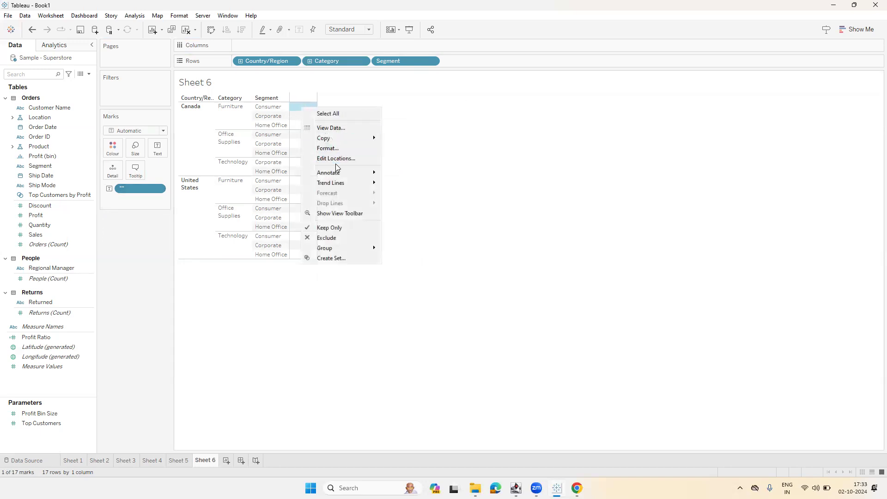
pyautogui.click(332, 148)
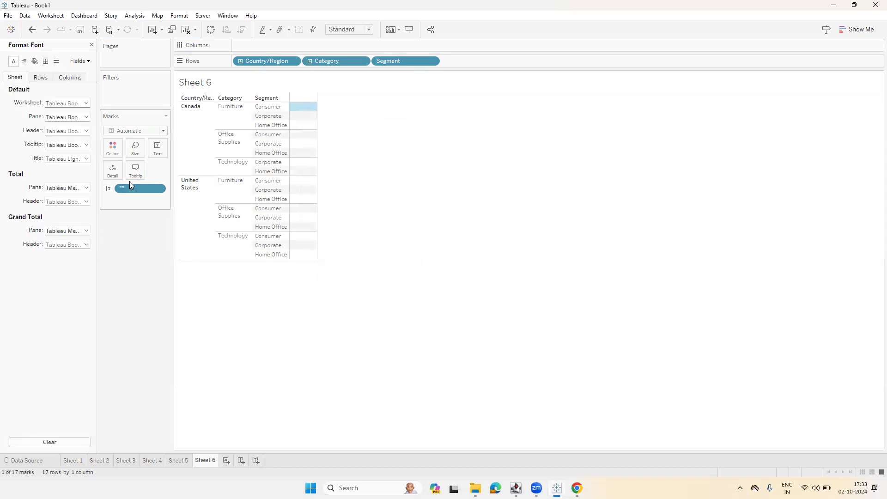
pyautogui.click(44, 62)
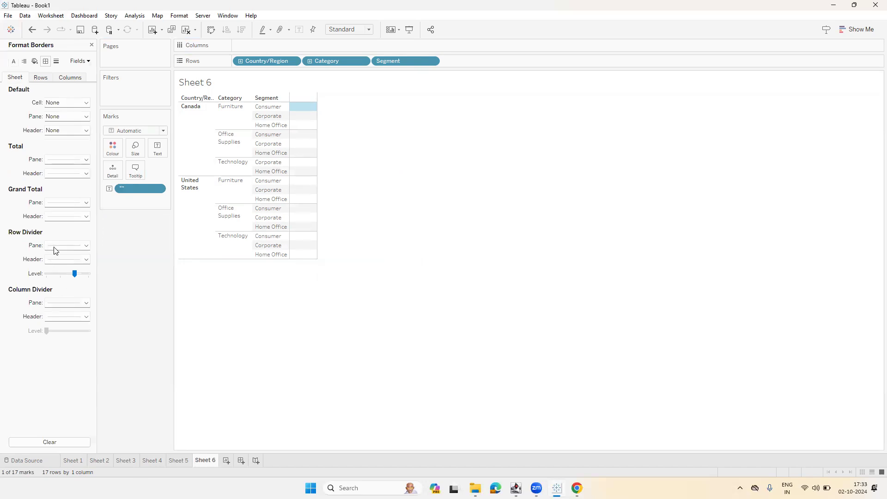
pyautogui.click(62, 313)
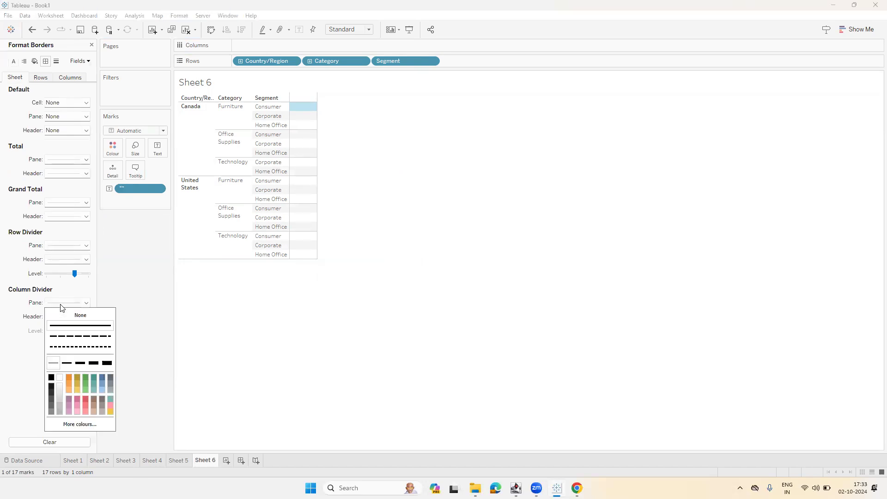
pyautogui.click(84, 315)
pyautogui.click(145, 327)
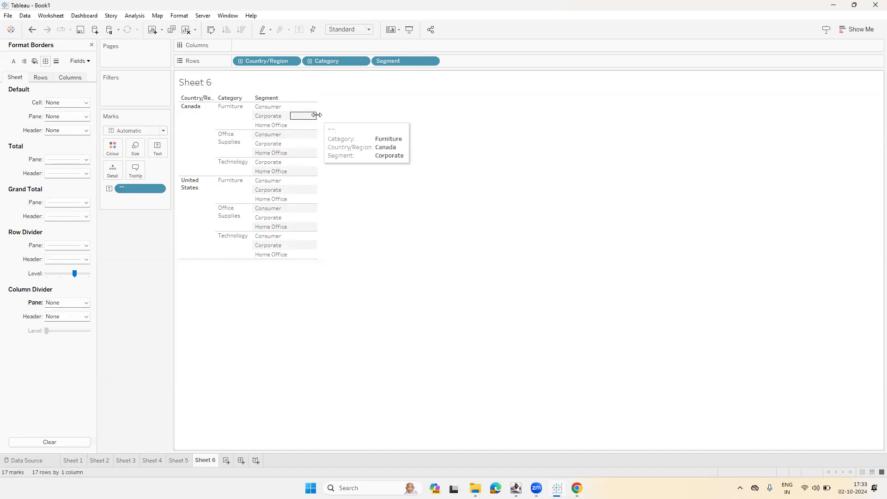
pyautogui.moveTo(317, 115); pyautogui.dragTo(292, 114)
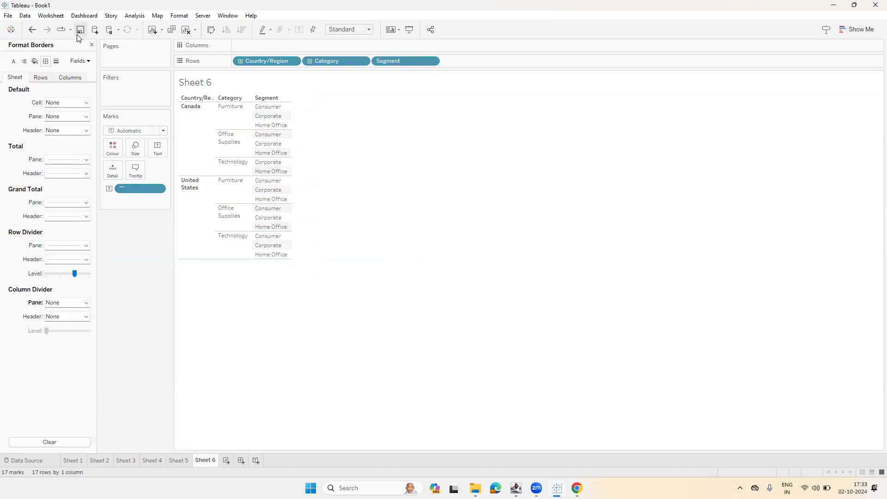
pyautogui.click(92, 45)
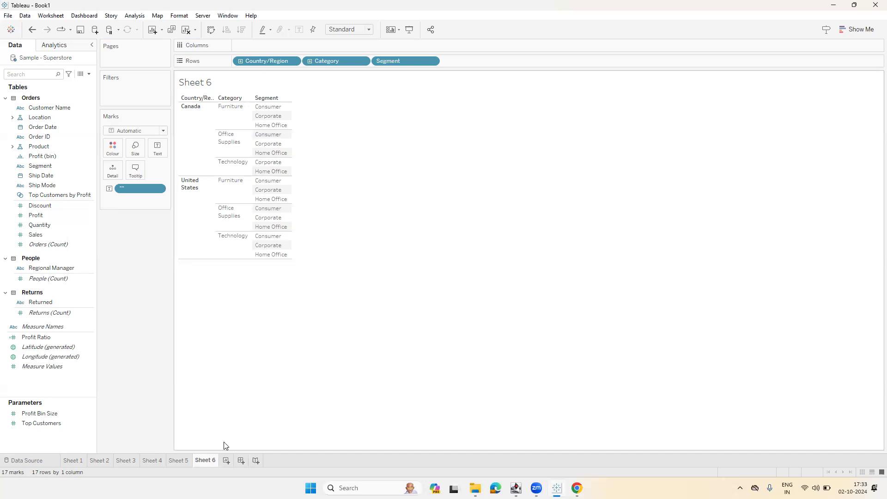
# - Return to Sheet 5 to review its table with the collapsed placeholder column
pyautogui.click(179, 459)
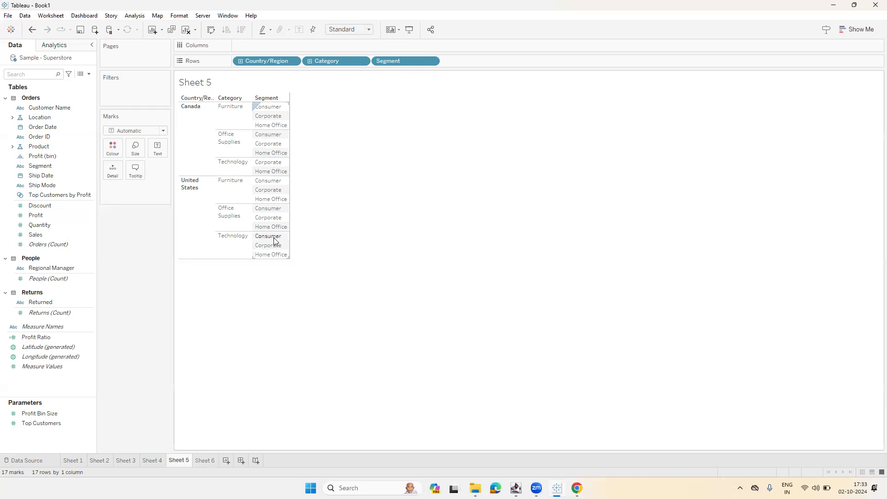